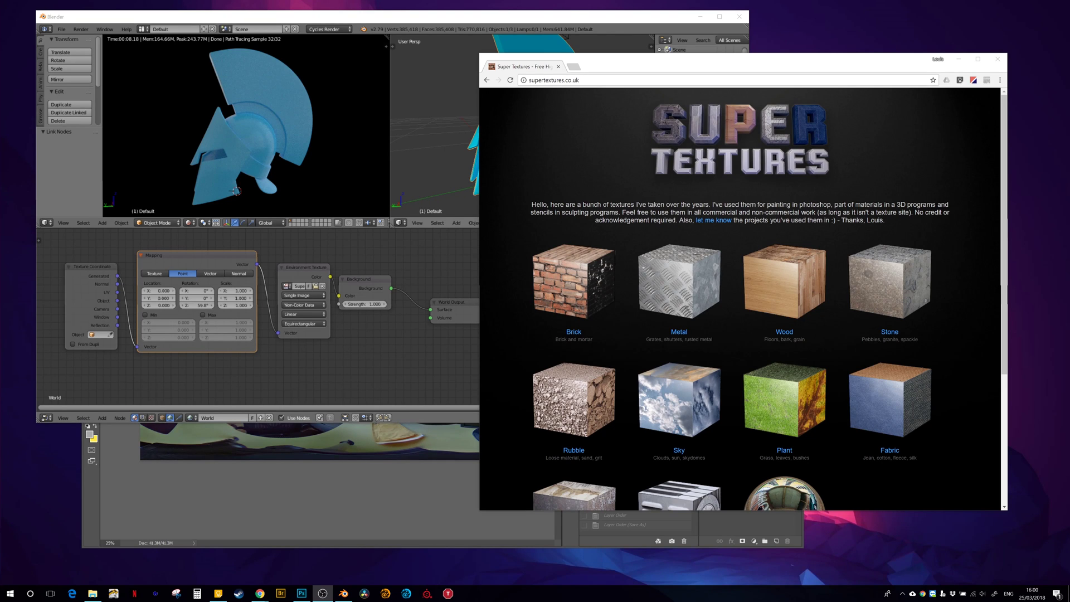
Step: Scroll the Super Textures homepage in Chrome down to the Grunge/Details/HDRI category row
{"action": "left_click", "coordinate": [975, 237]}
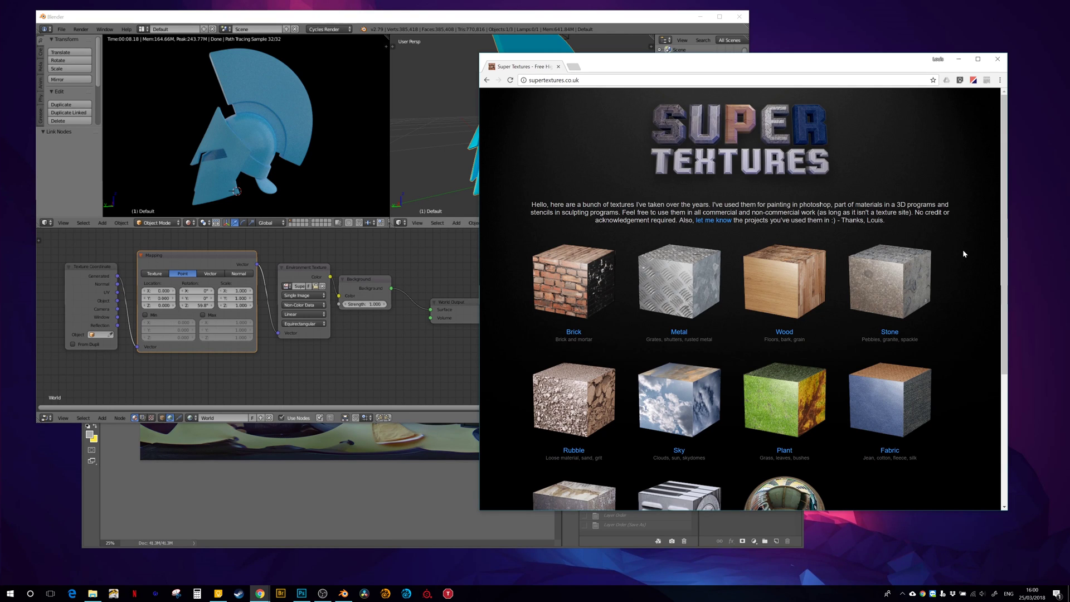
{"action": "scroll", "coordinate": [962, 250], "scroll_direction": "down", "scroll_amount": 4}
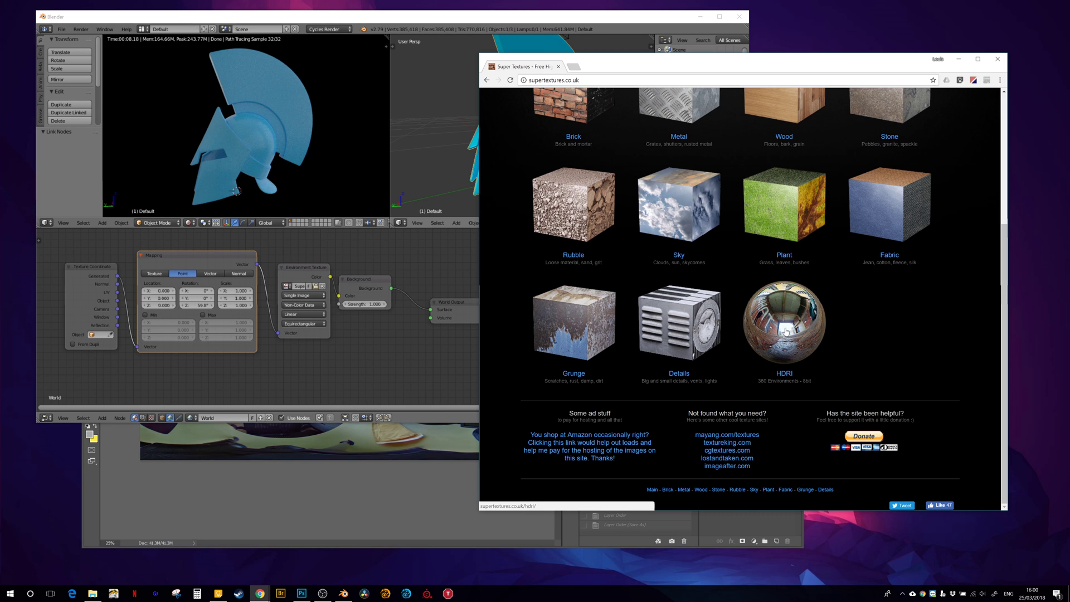
Step: Go to the HDRI gallery and open the office desk panorama SuperTextures_HDRI_Desk1.jpg at full size
{"action": "left_click", "coordinate": [786, 331]}
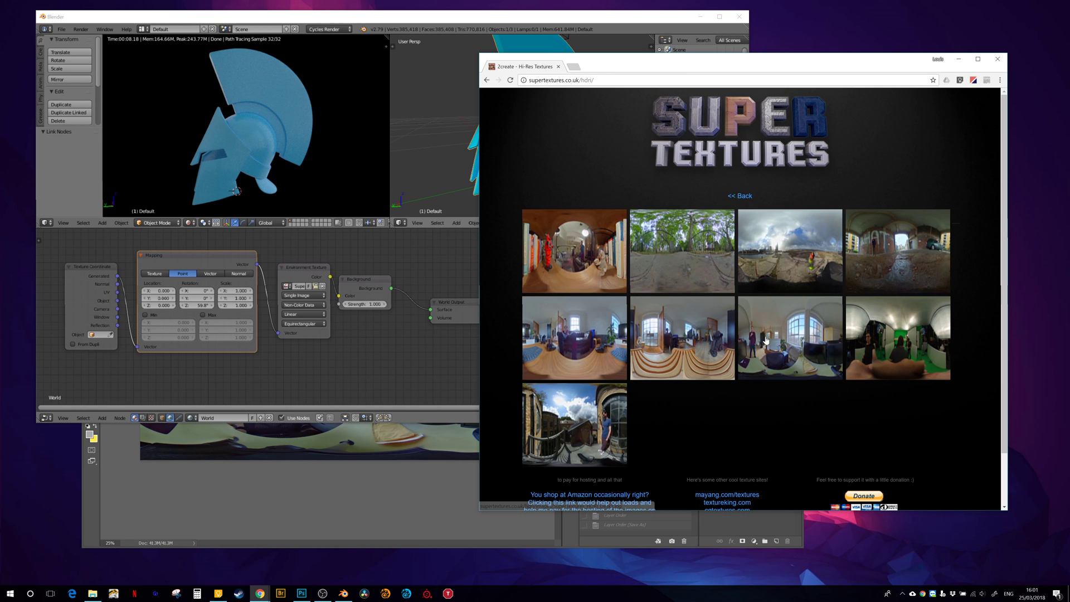
{"action": "left_click", "coordinate": [902, 279]}
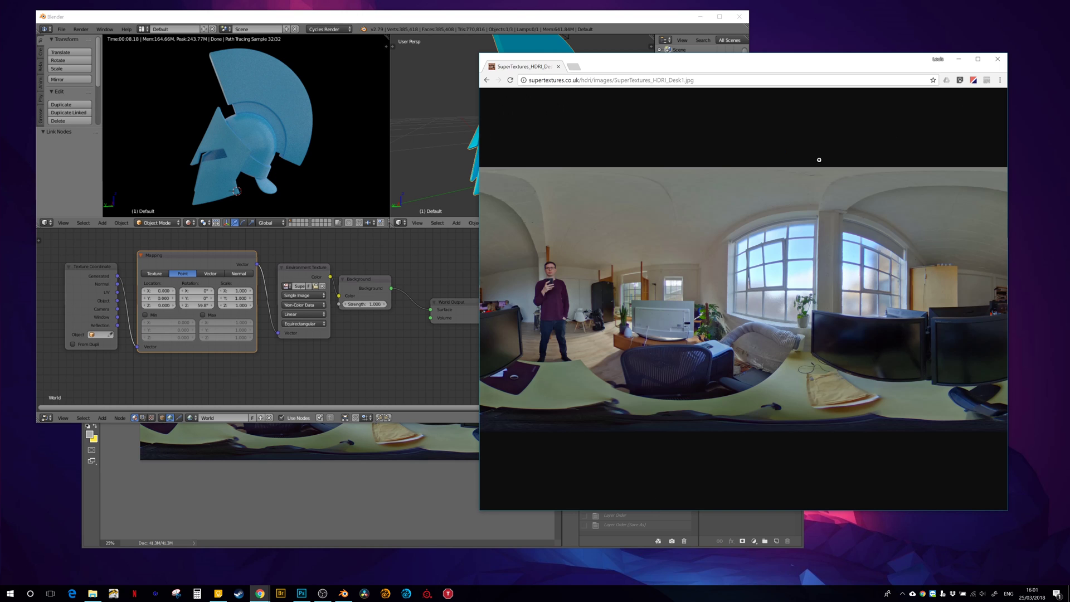
Step: Make the office HDRI visible to the camera behind the helmet, orbit the render, then hide it again
{"action": "left_click", "coordinate": [475, 101]}
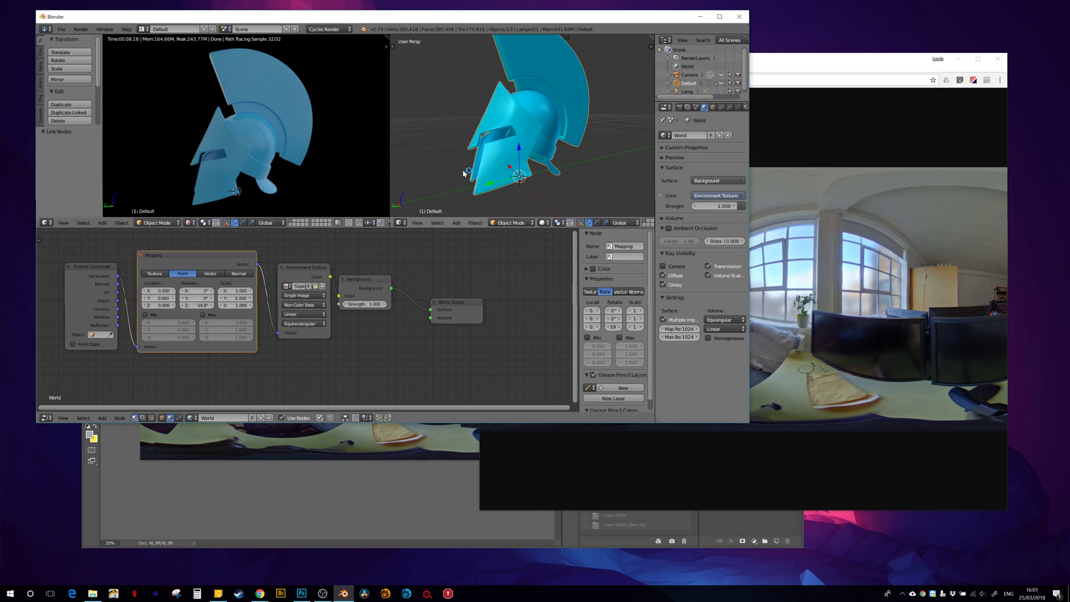
{"action": "left_click", "coordinate": [670, 270]}
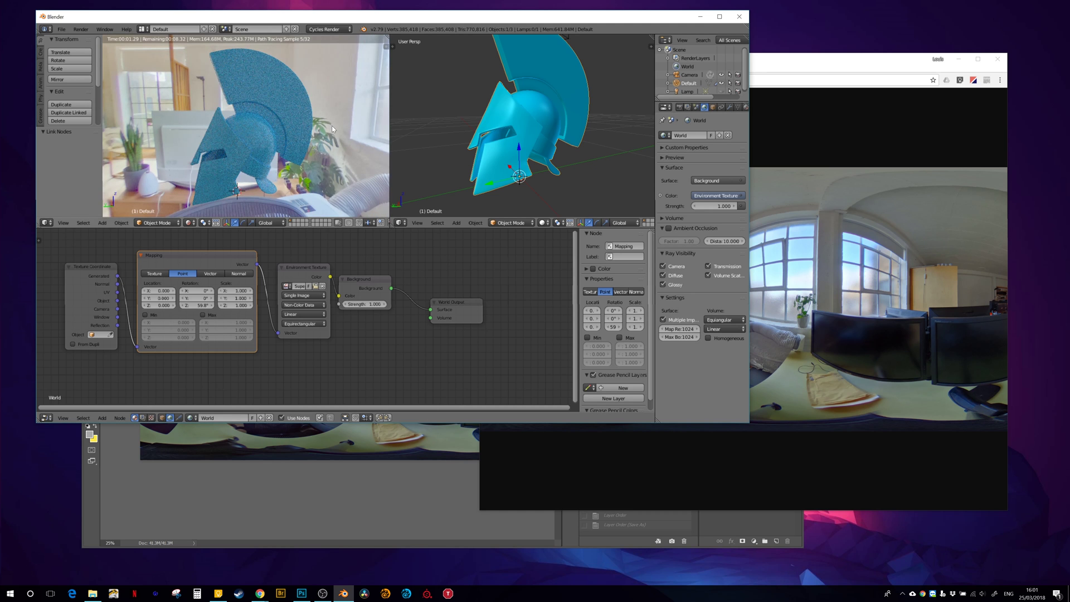
{"action": "left_click_drag", "start_coordinate": [333, 128], "coordinate": [323, 112]}
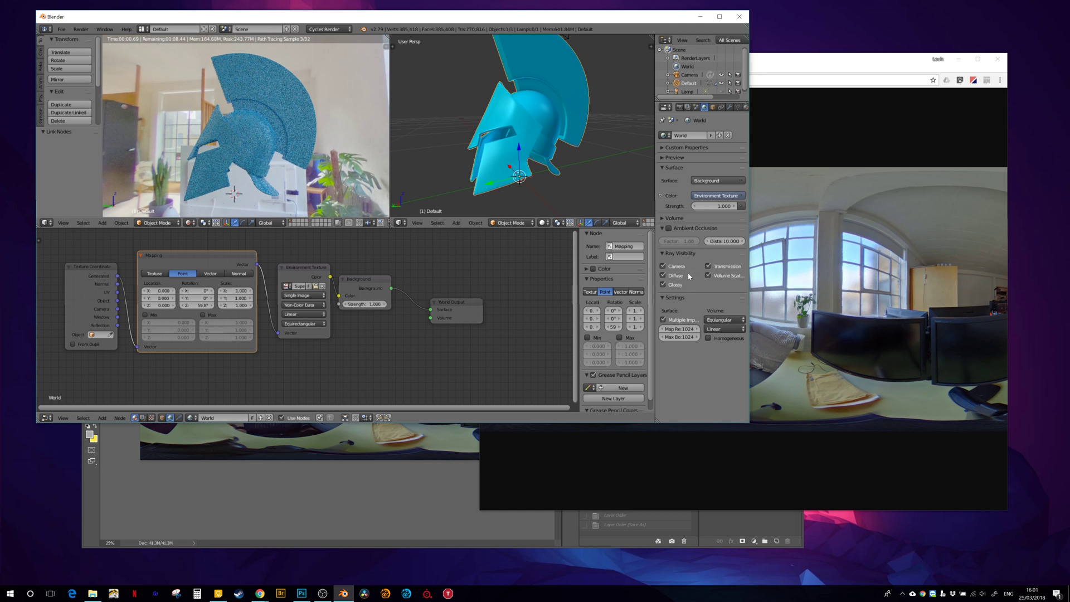
{"action": "left_click", "coordinate": [663, 266]}
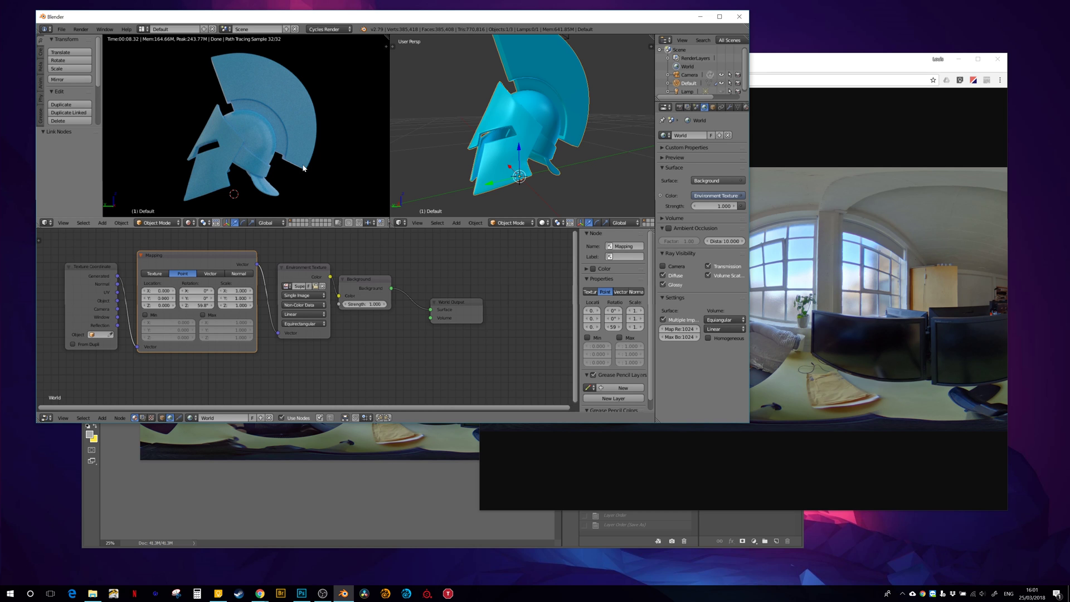
Step: Set the Photoshop Info panel to show pixel values as 32-bit readings
{"action": "left_click", "coordinate": [406, 484]}
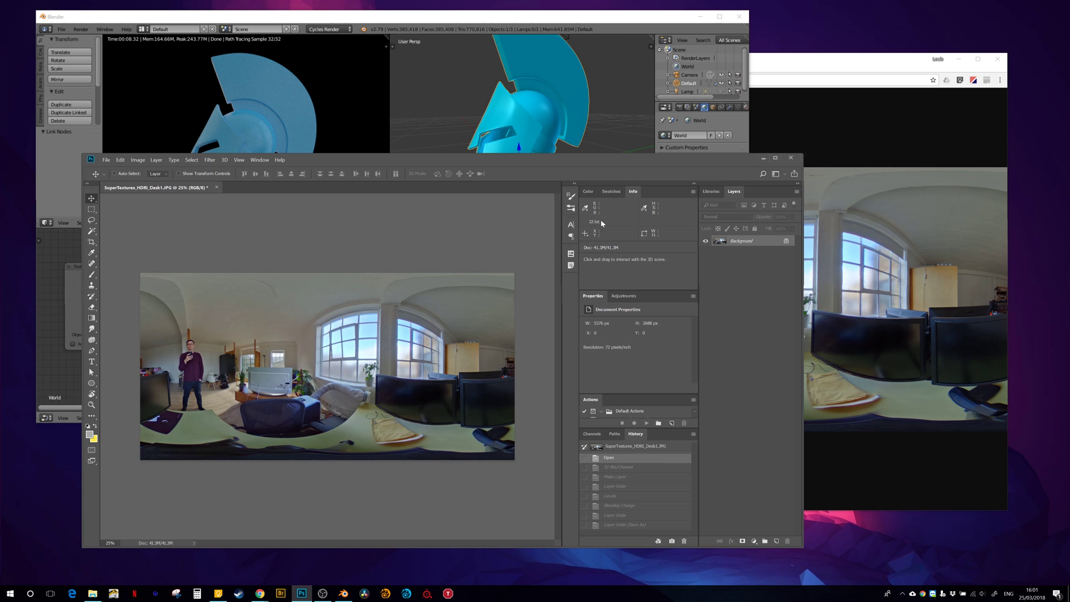
{"action": "left_click", "coordinate": [587, 209]}
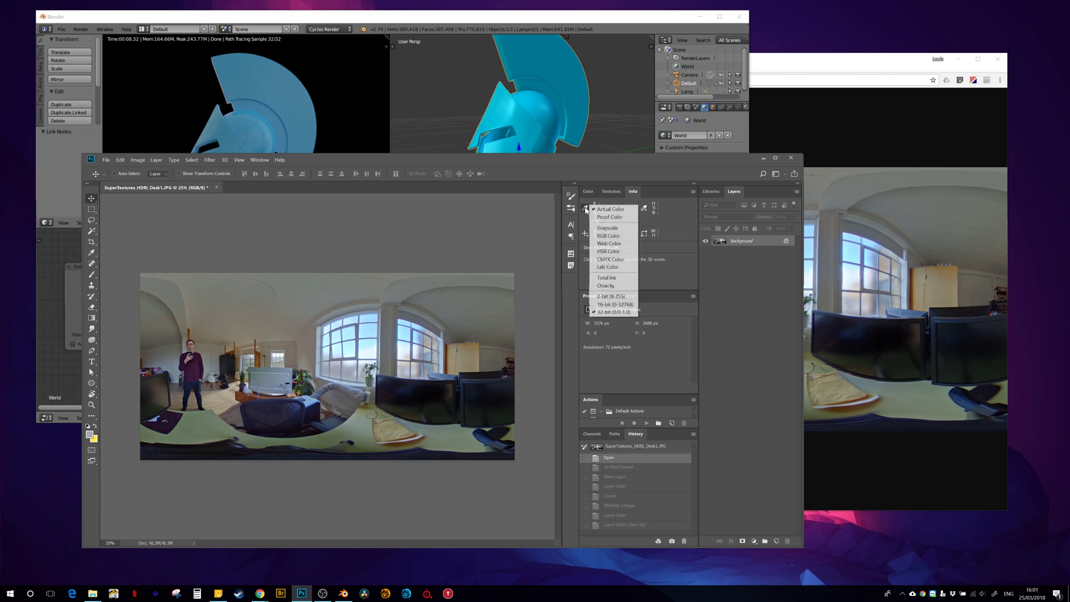
{"action": "left_click", "coordinate": [611, 313]}
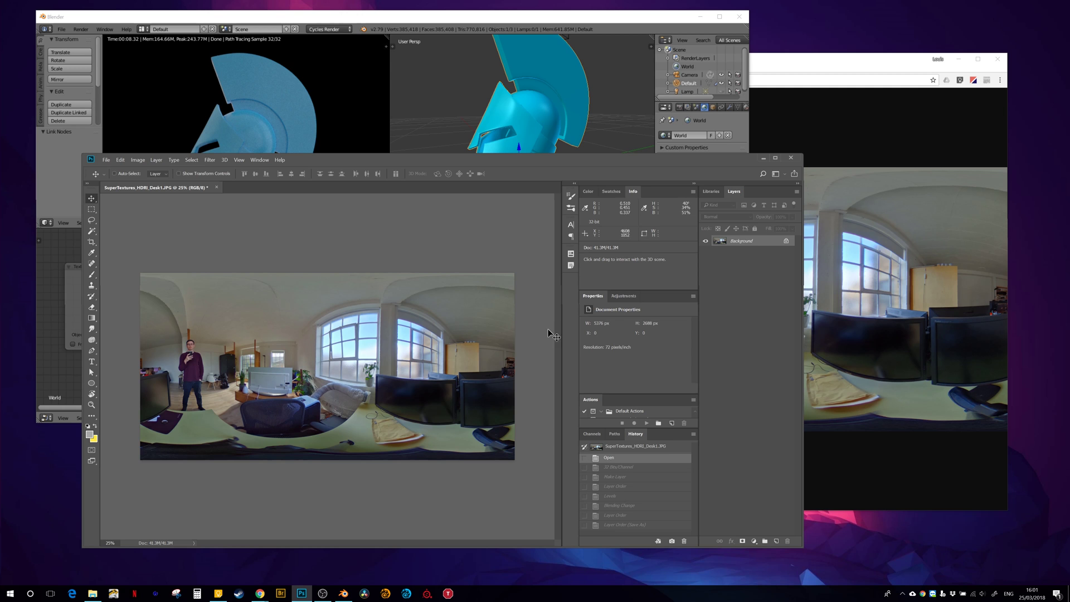
Step: Convert the Background into Layer 0 and duplicate it as Layer 0 copy
{"action": "double_click", "coordinate": [726, 243]}
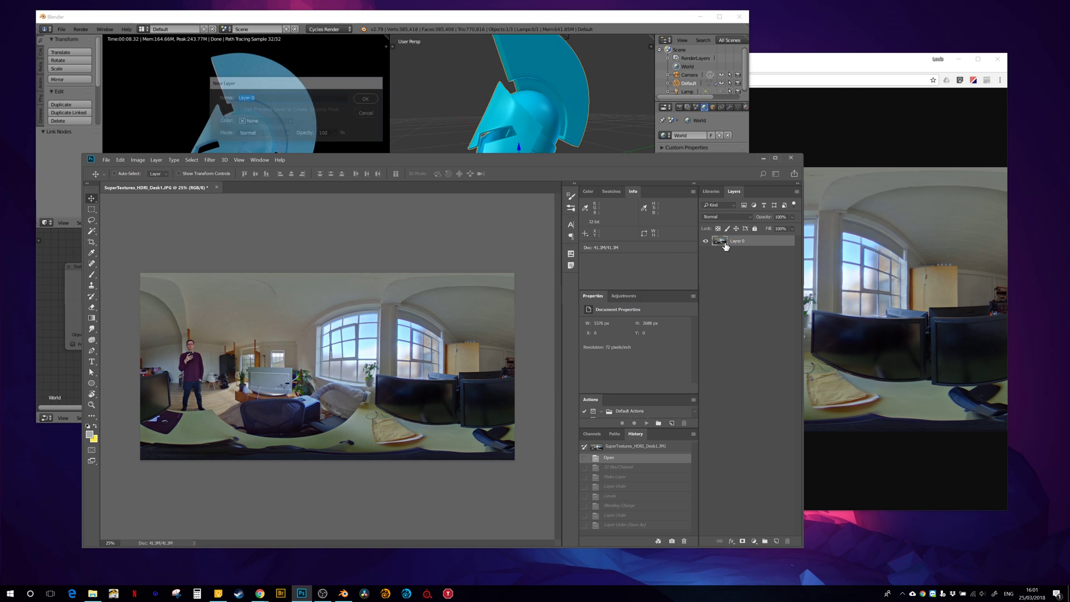
{"action": "key", "text": "Return"}
{"action": "left_click_drag", "start_coordinate": [737, 242], "coordinate": [745, 240]}
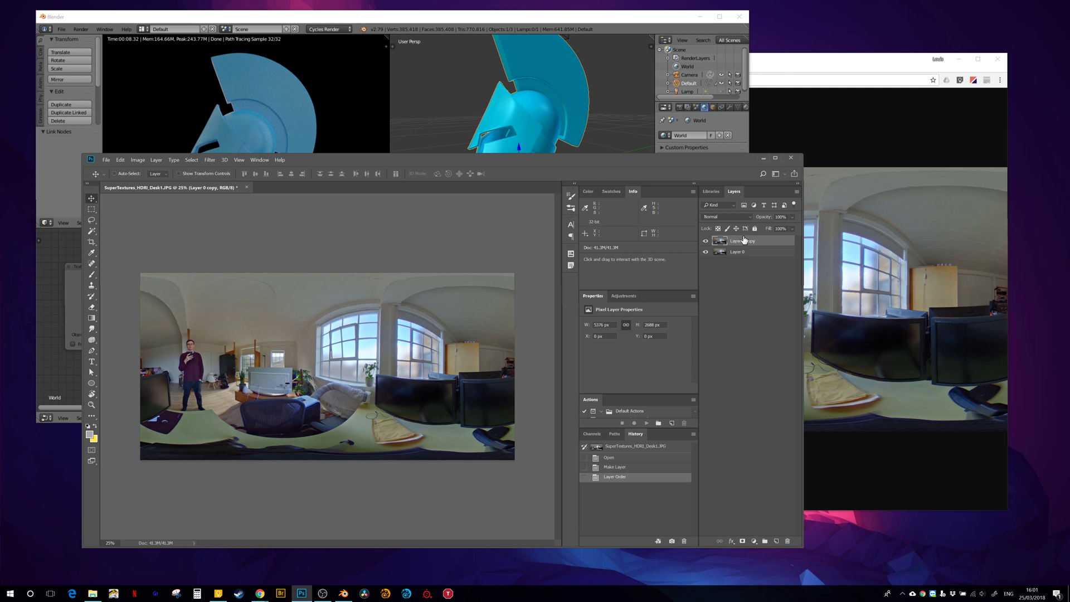
Step: Darken Layer 0 copy with Levels (black 3, midtone 0.49), leaving its blend mode at Normal
{"action": "key", "text": "ctrl+l"}
{"action": "left_click_drag", "start_coordinate": [624, 169], "coordinate": [698, 171]}
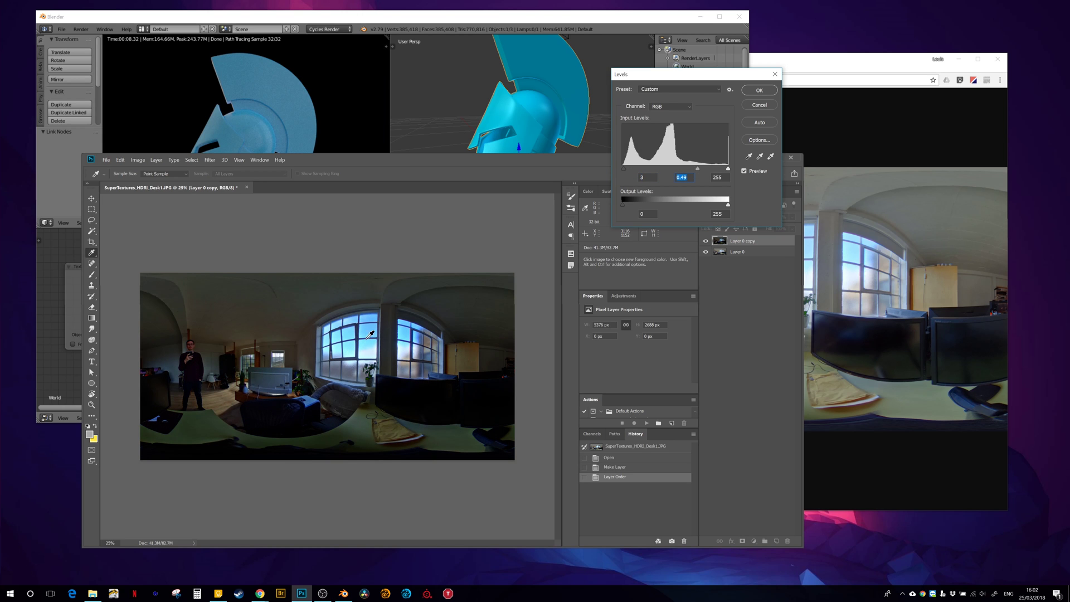
{"action": "left_click", "coordinate": [759, 90]}
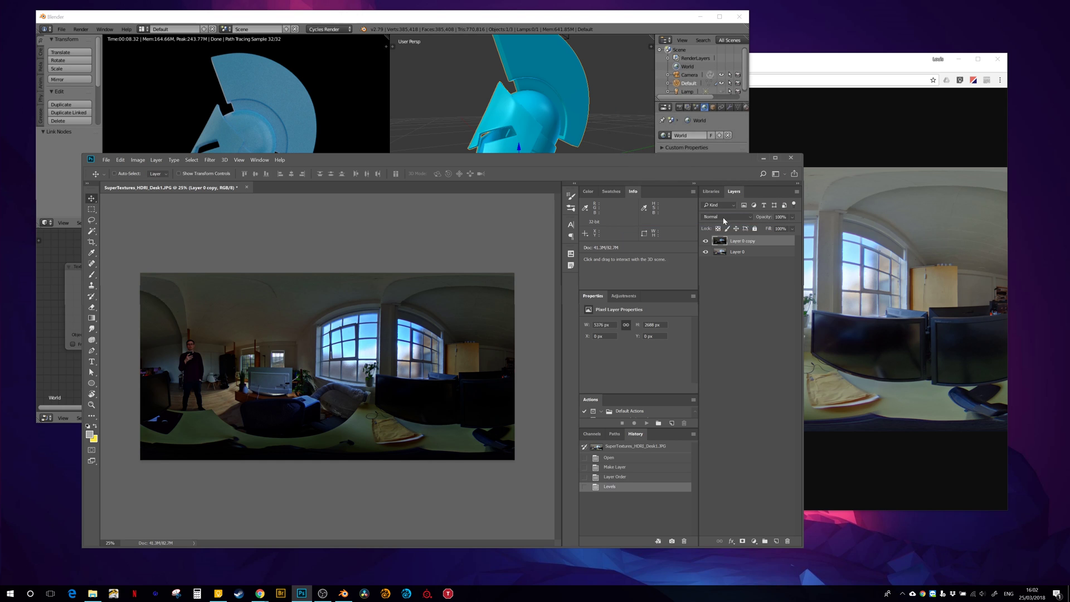
{"action": "left_click", "coordinate": [725, 217]}
{"action": "left_click", "coordinate": [774, 283]}
Step: Convert the document to 32 Bits/Channel, choosing Don't Merge to keep the layers separate
{"action": "left_click", "coordinate": [138, 160]}
{"action": "mouse_move", "coordinate": [146, 168]}
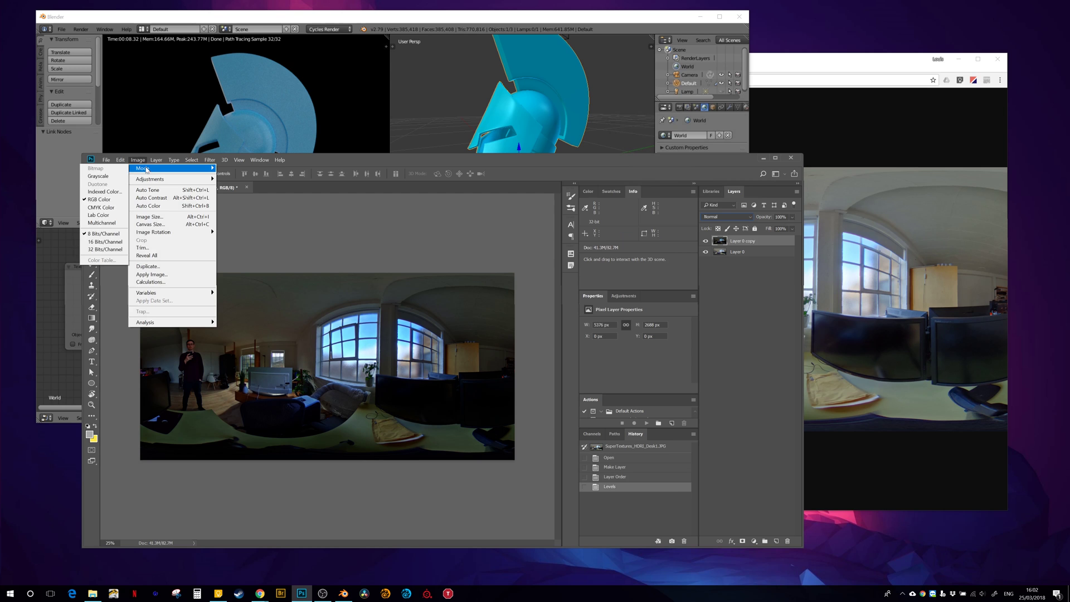
{"action": "left_click", "coordinate": [103, 252]}
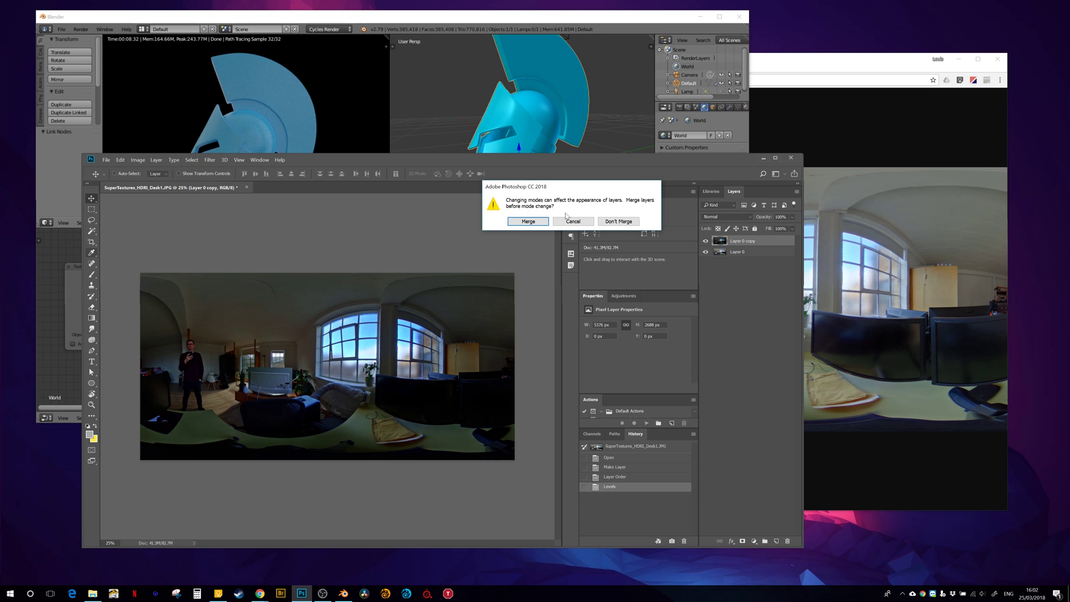
{"action": "left_click", "coordinate": [606, 218]}
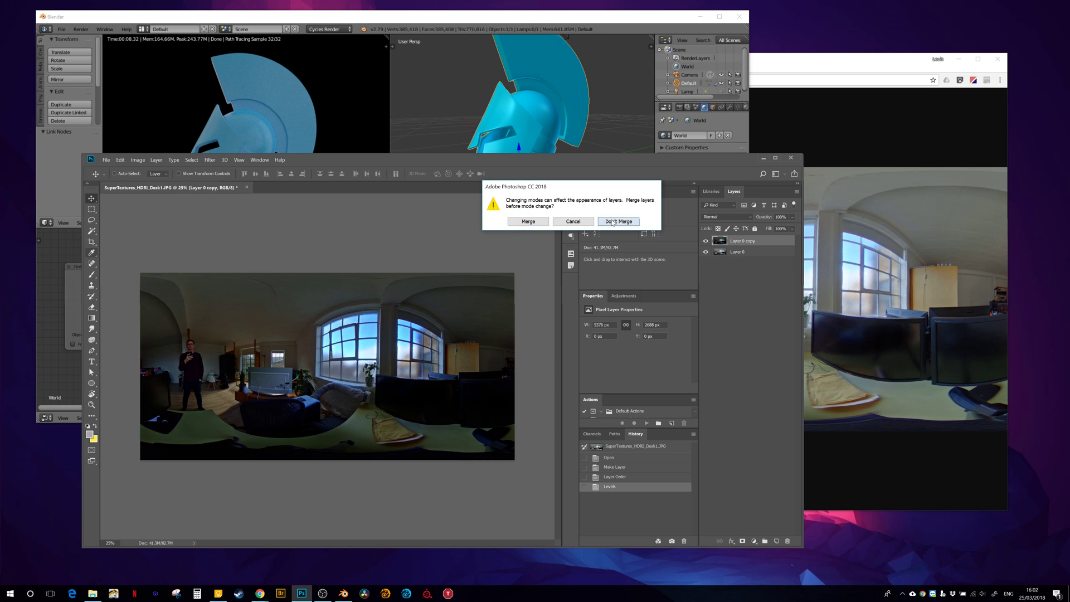
{"action": "left_click", "coordinate": [727, 216]}
Step: Set the copy's blend mode to Linear Dodge (Add) and duplicate the top layer again
{"action": "left_click", "coordinate": [750, 304]}
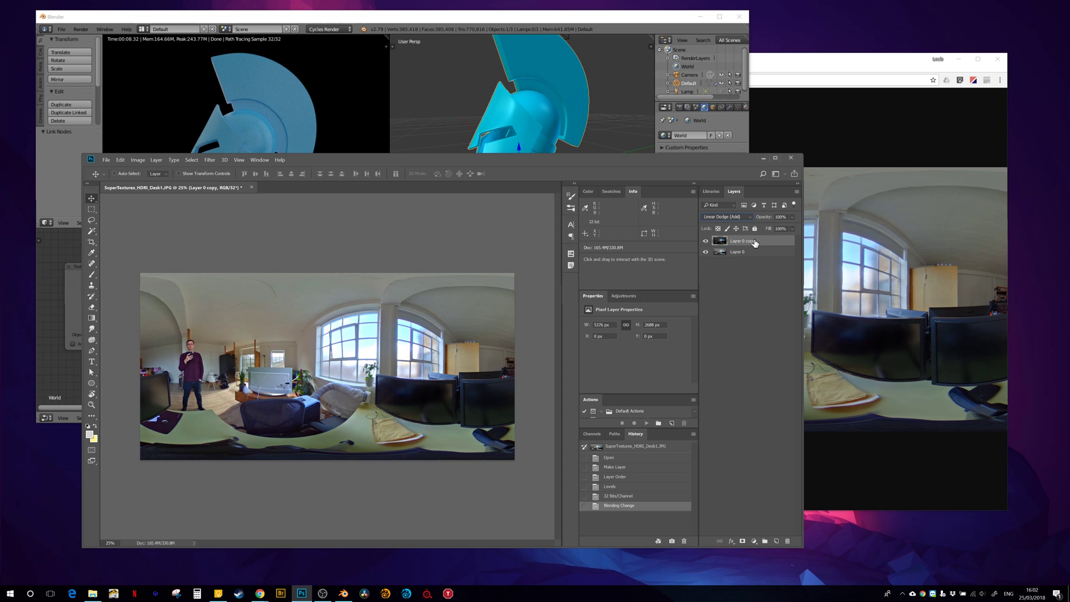
{"action": "left_click_drag", "start_coordinate": [757, 237], "coordinate": [758, 243]}
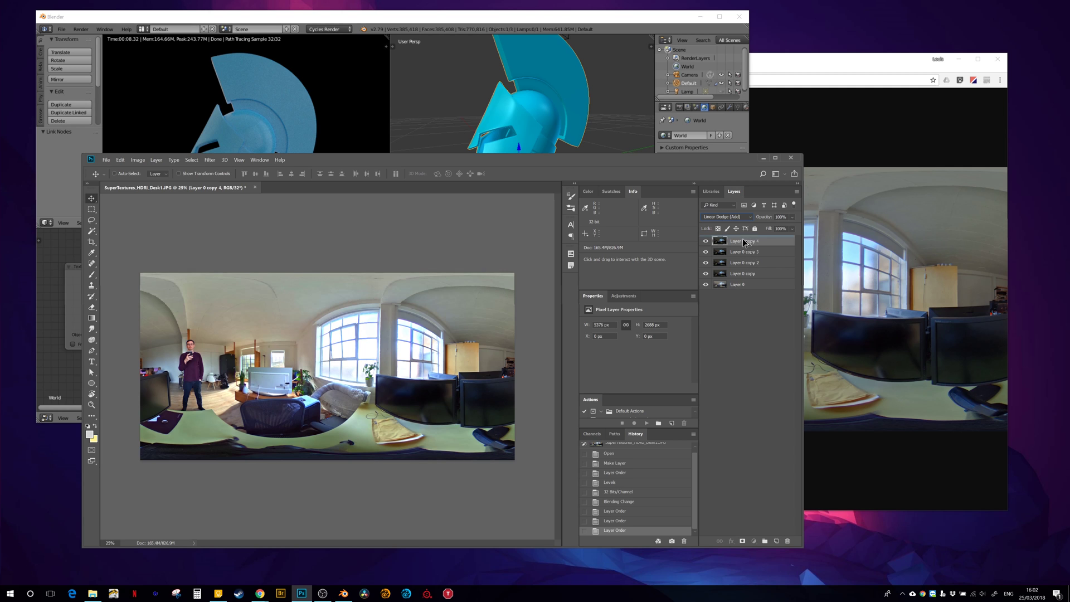
Step: Add one more layer copy and save it as OpenEXR, replacing SuperTextures_HDRI_Desk1.exr
{"action": "key", "text": "ctrl+j"}
{"action": "left_click", "coordinate": [106, 160]}
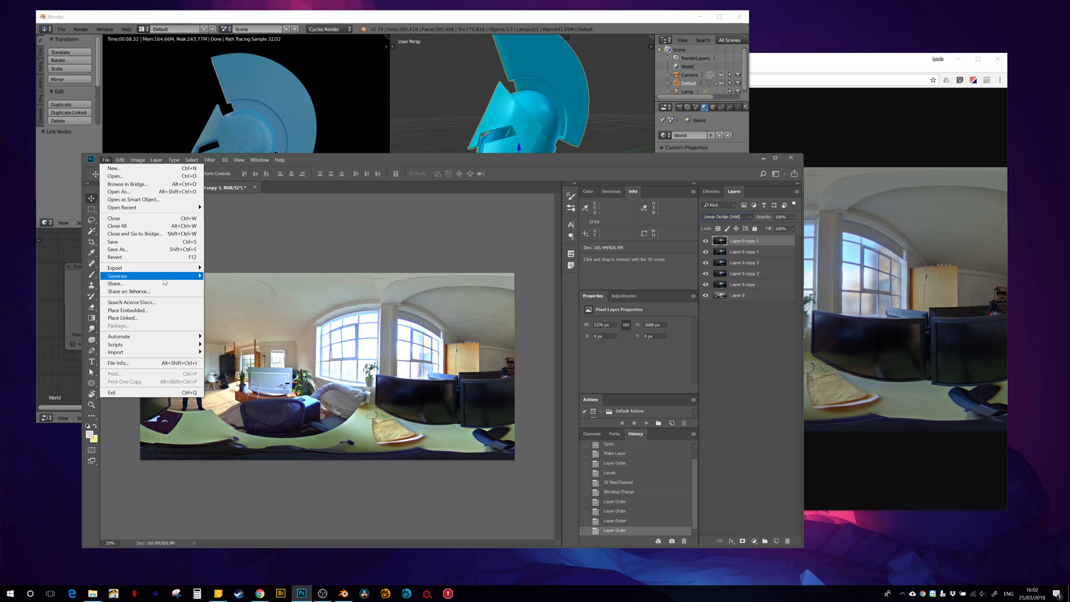
{"action": "left_click", "coordinate": [163, 249]}
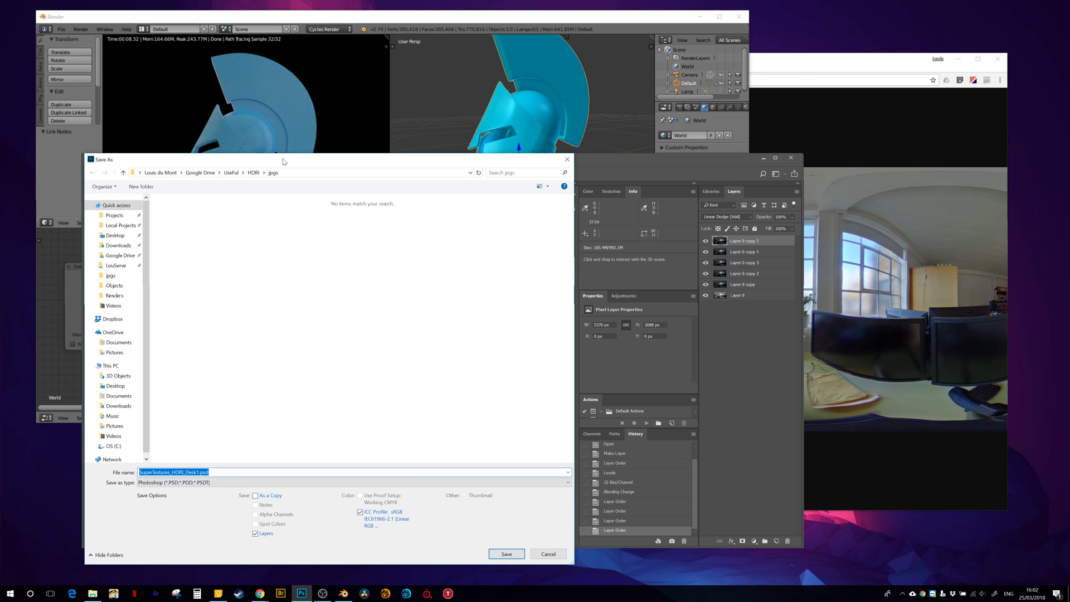
{"action": "left_click_drag", "start_coordinate": [274, 163], "coordinate": [416, 126]}
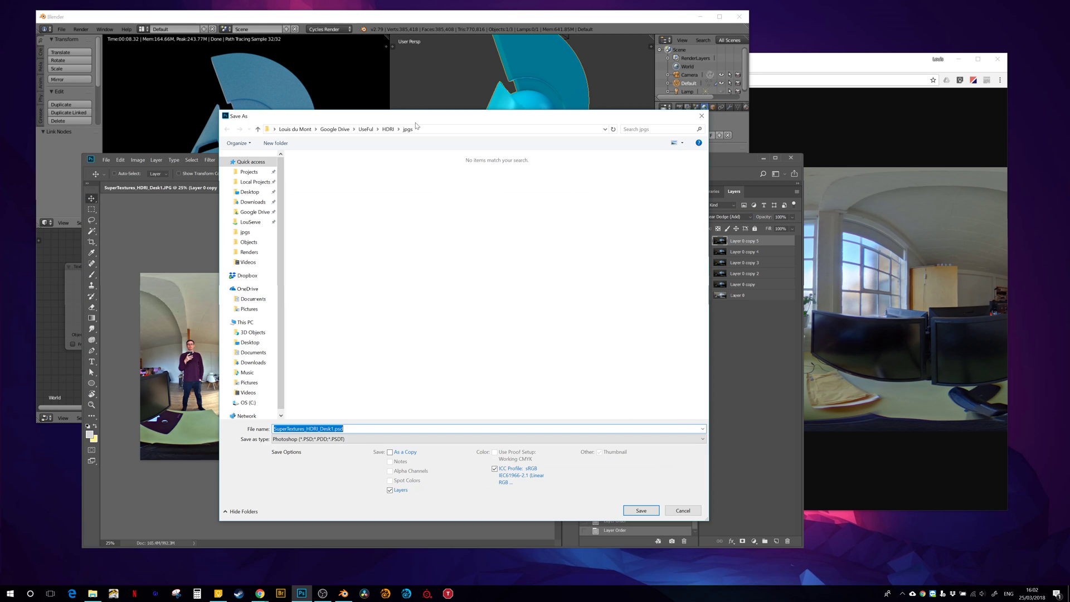
{"action": "left_click", "coordinate": [424, 439]}
{"action": "left_click", "coordinate": [424, 456]}
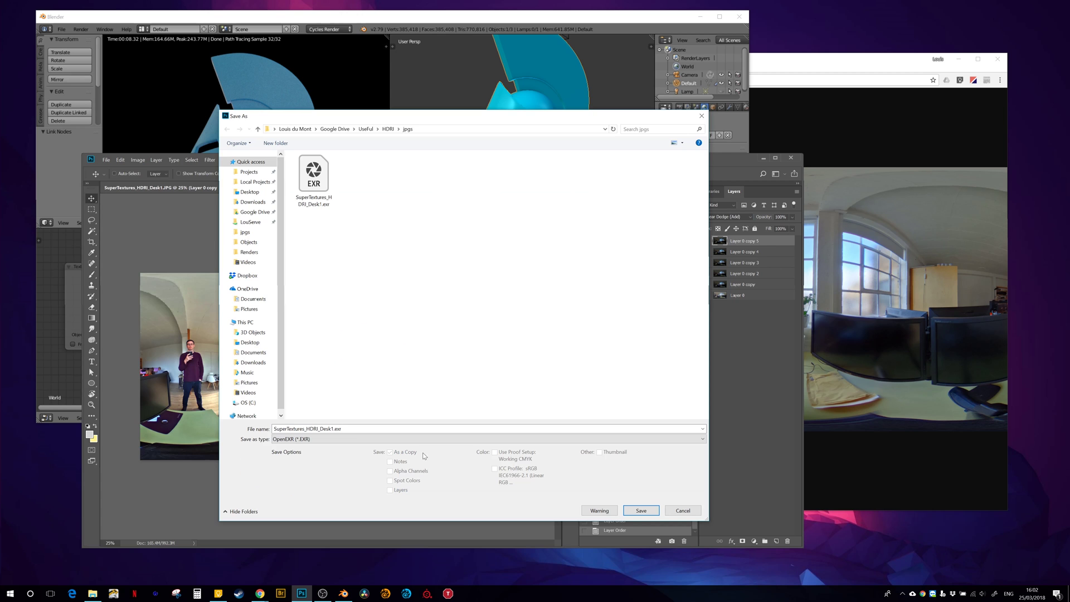
{"action": "left_click", "coordinate": [641, 511]}
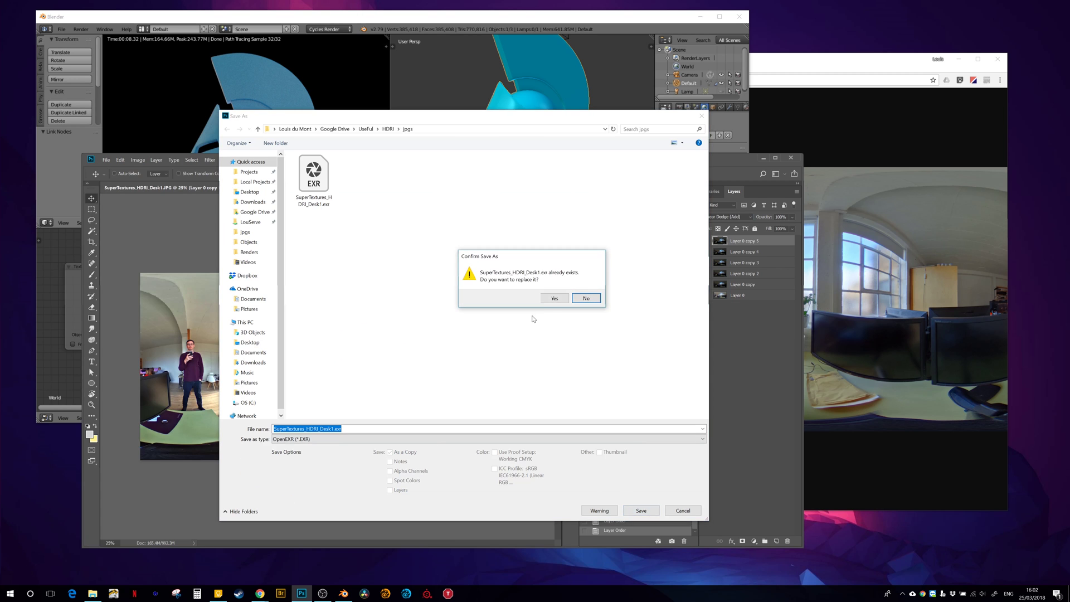
{"action": "left_click", "coordinate": [552, 299]}
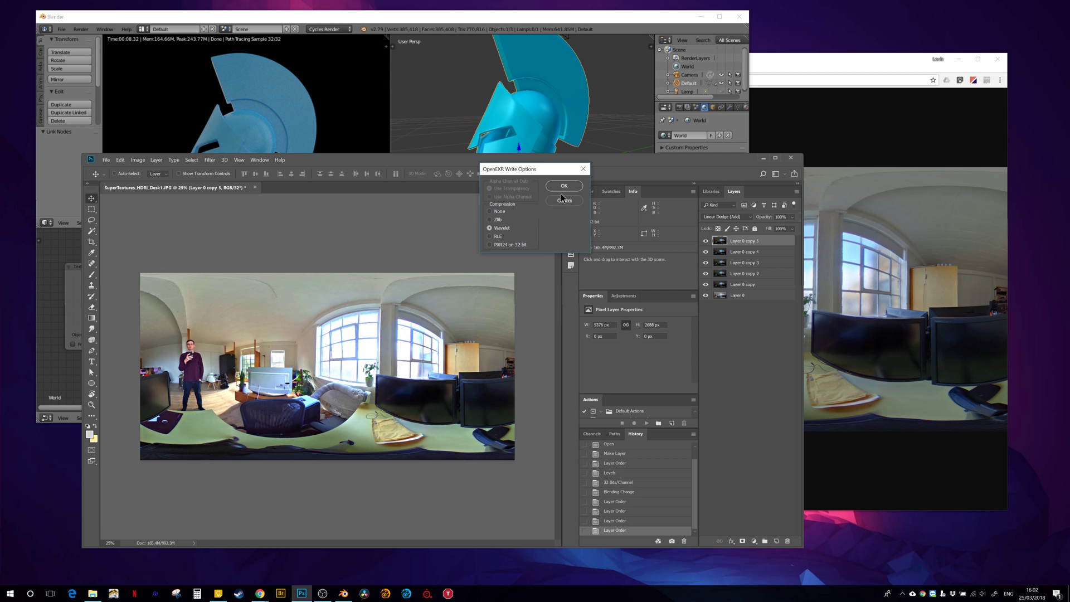
{"action": "left_click", "coordinate": [564, 185]}
{"action": "left_click", "coordinate": [454, 16]}
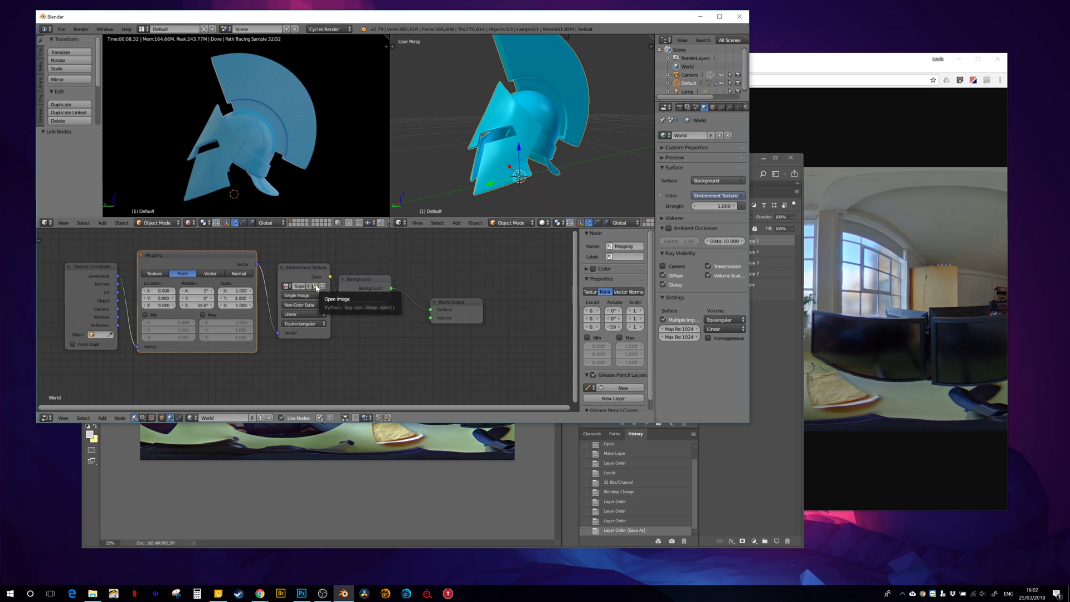
Step: Pick SuperTextures_HDRI_Desk1.exr in the file browser as the Environment Texture node's image
{"action": "left_click", "coordinate": [315, 286]}
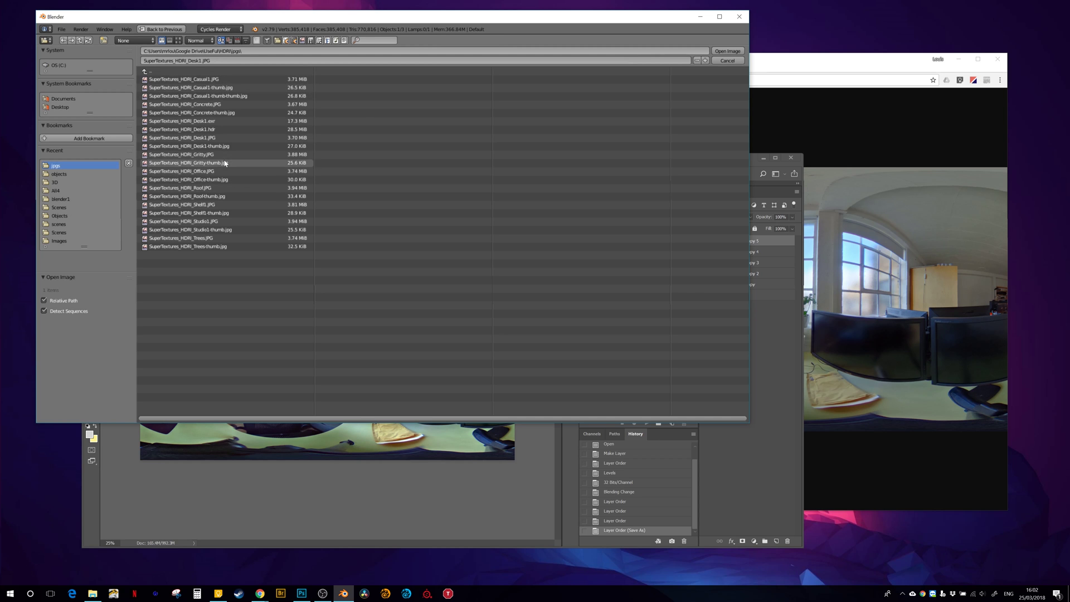
{"action": "left_click", "coordinate": [215, 121]}
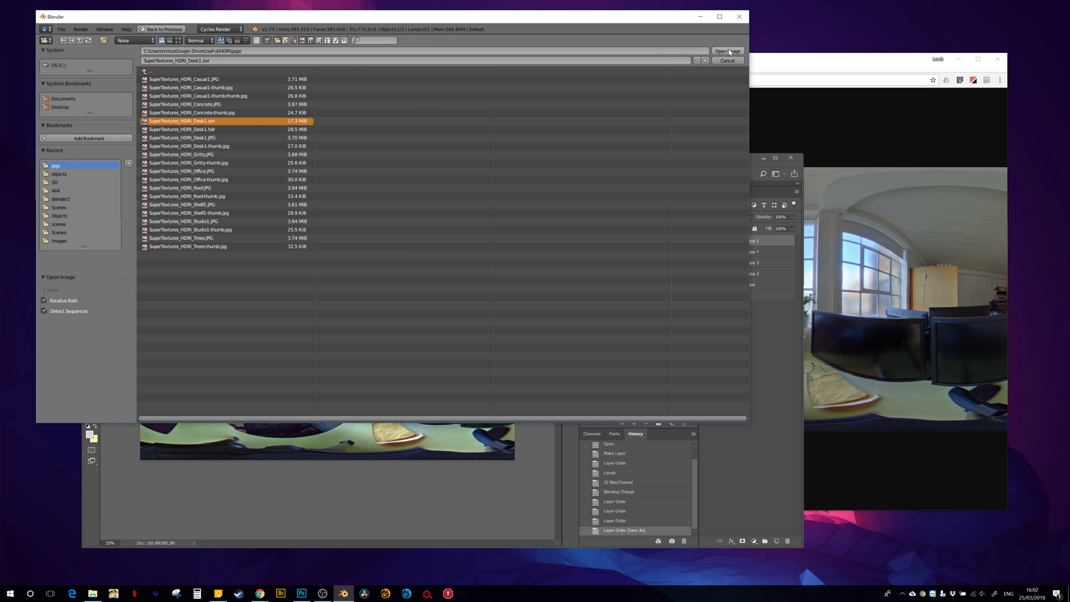
{"action": "key", "text": "Return"}
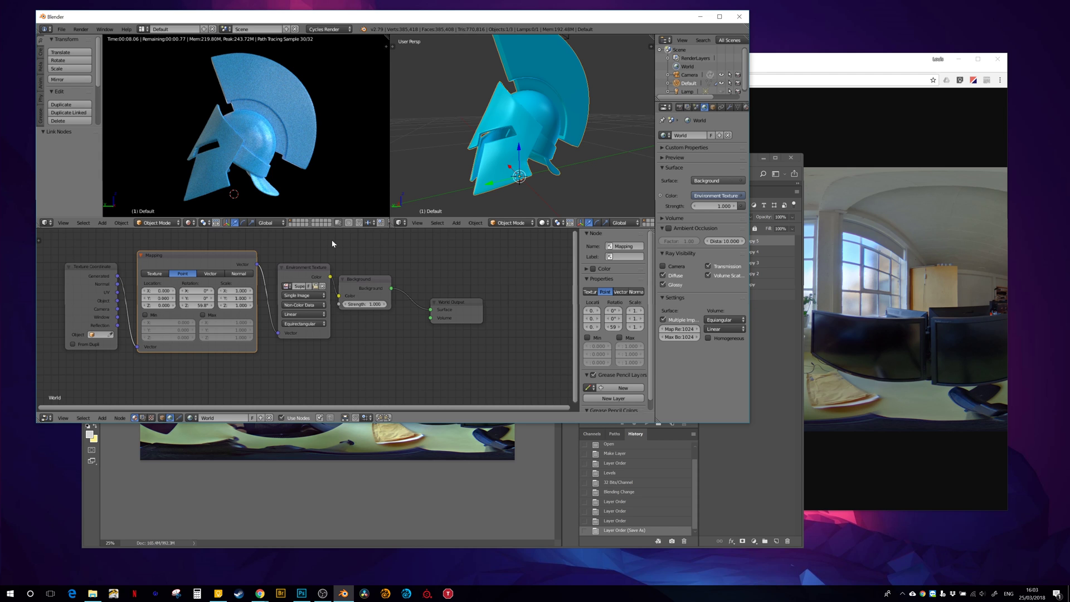
Step: Compare the Desk1 JPG and EXR environments, then rotate the mapping 139° about Z
{"action": "left_click", "coordinate": [287, 286]}
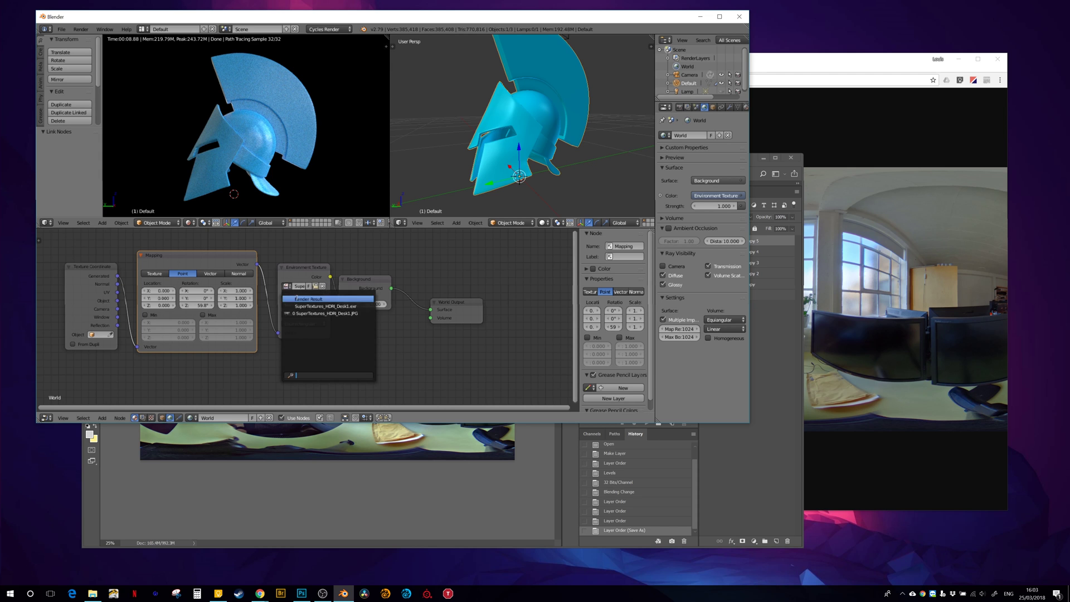
{"action": "left_click", "coordinate": [327, 318]}
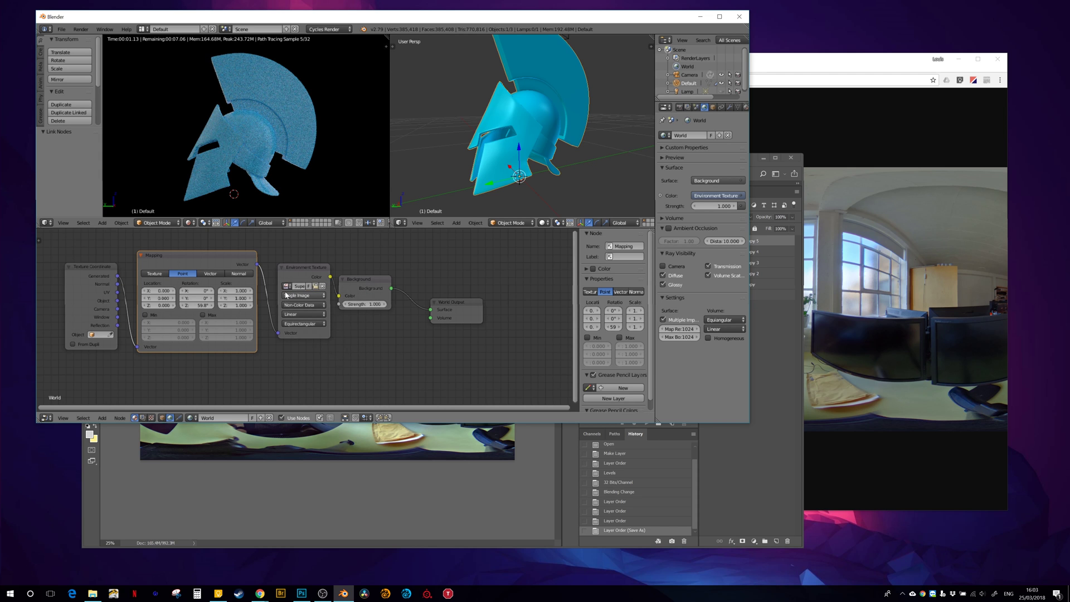
{"action": "left_click", "coordinate": [287, 286]}
{"action": "left_click", "coordinate": [300, 306]}
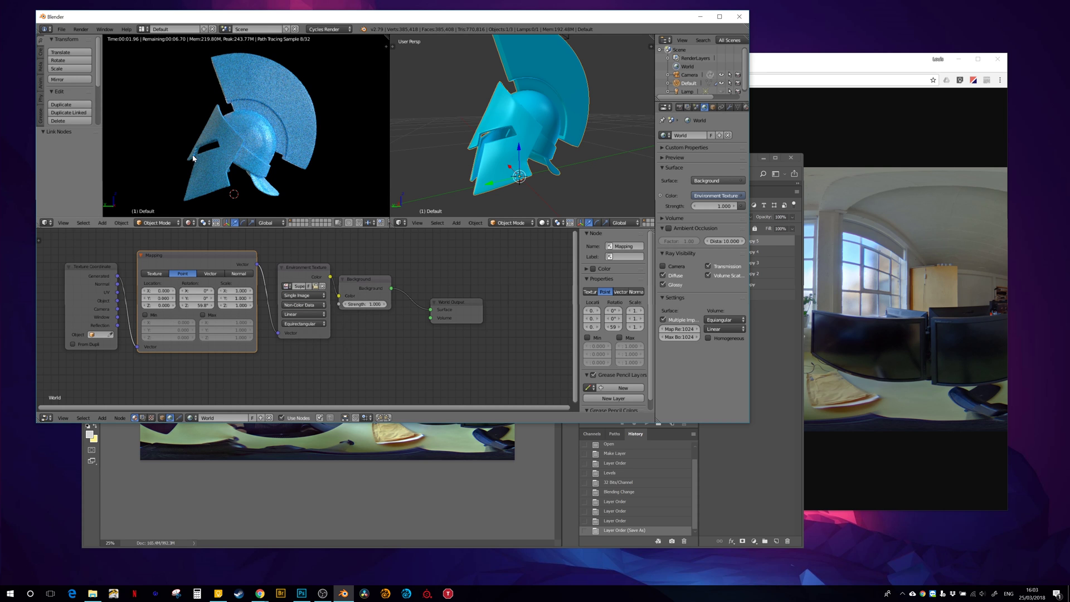
{"action": "mouse_move", "coordinate": [194, 158]}
{"action": "left_mouse_down"}
{"action": "mouse_move", "coordinate": [296, 152]}
{"action": "mouse_move", "coordinate": [250, 212]}
{"action": "left_mouse_up"}
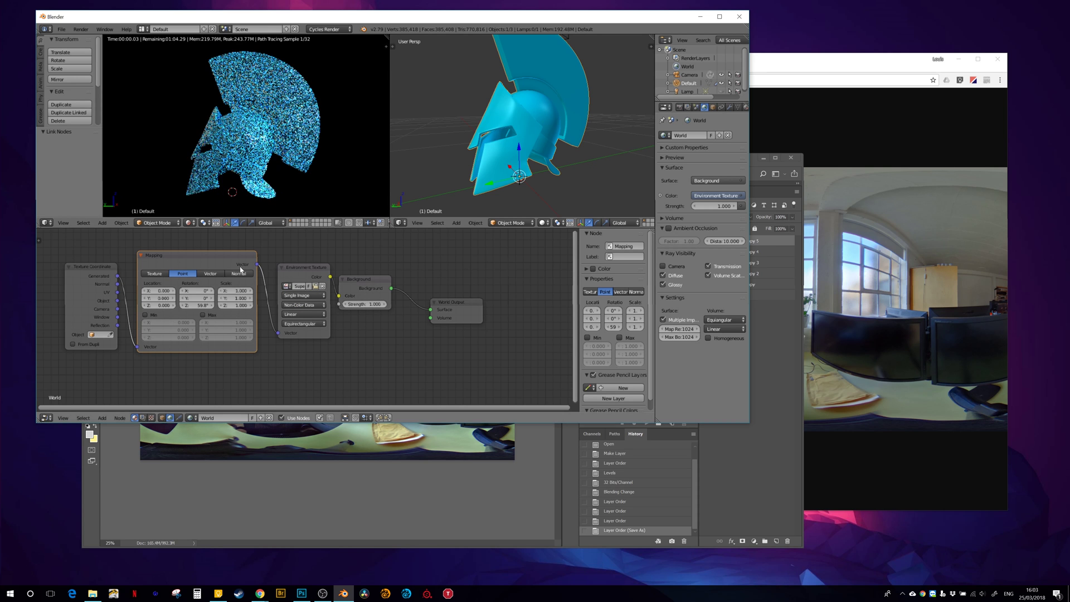
{"action": "left_click_drag", "start_coordinate": [196, 305], "coordinate": [267, 305]}
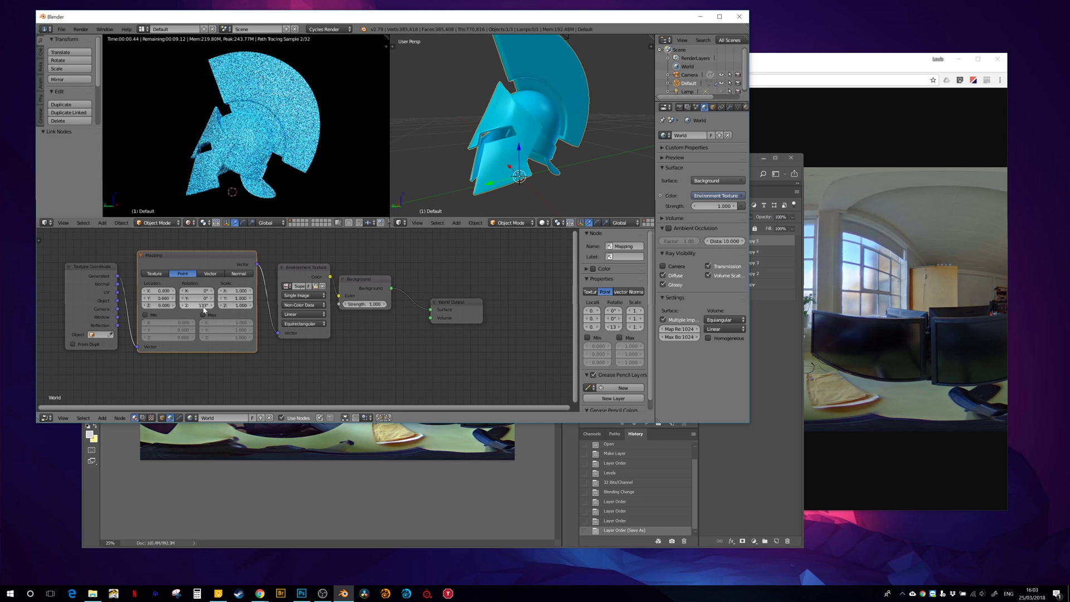
Step: Navigate back from the HDRI panorama to the homepage listing Brick, Metal, Wood, Stone and Sky
{"action": "left_click", "coordinate": [815, 70]}
{"action": "left_click", "coordinate": [488, 80]}
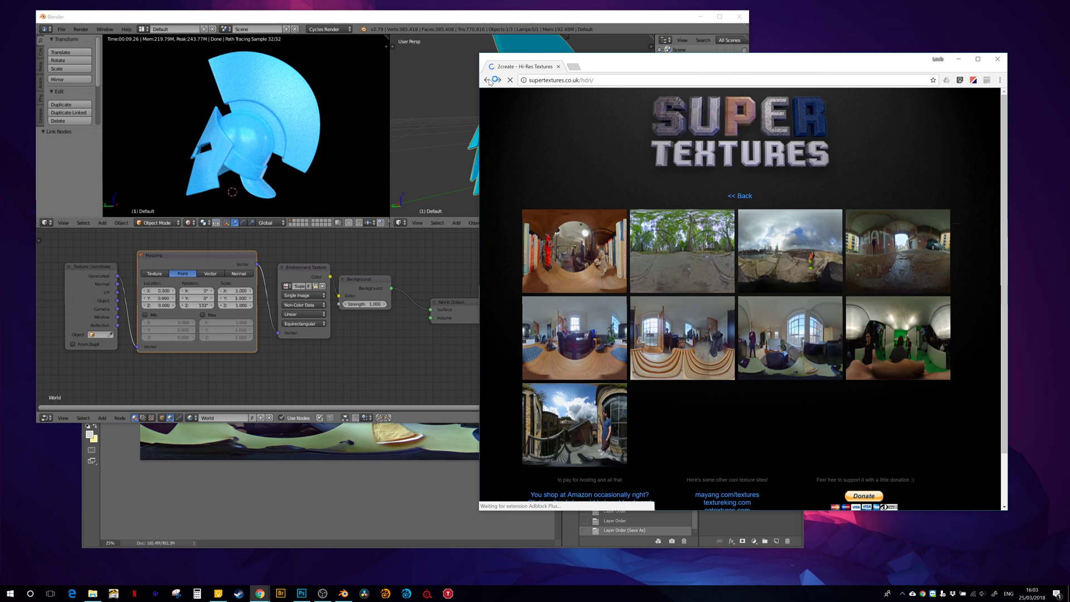
{"action": "left_click", "coordinate": [741, 197]}
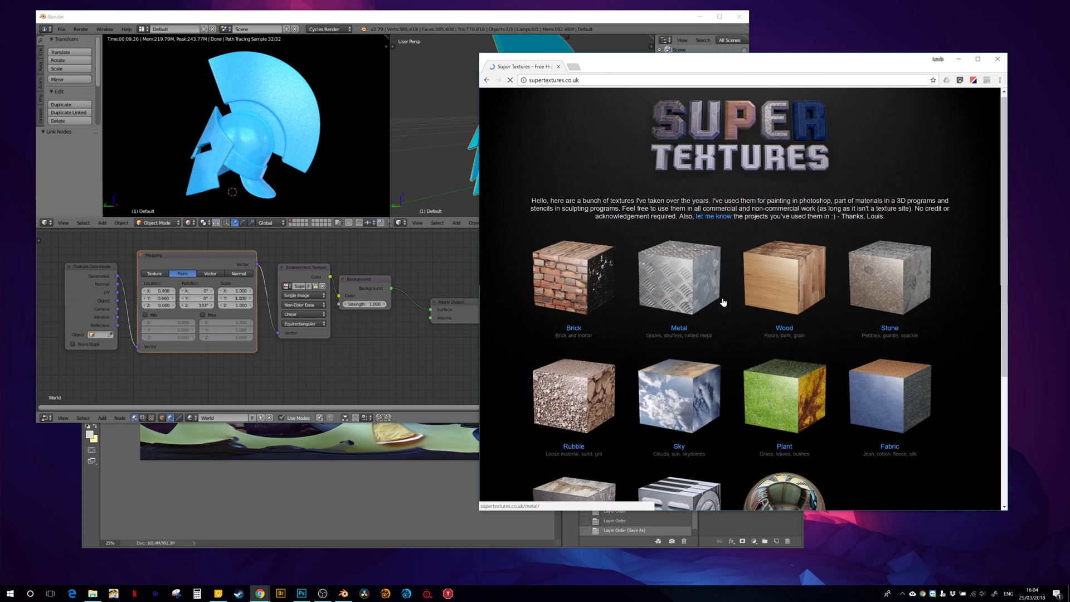
{"action": "scroll", "coordinate": [723, 302], "scroll_direction": "down", "scroll_amount": 4}
{"action": "scroll", "coordinate": [836, 268], "scroll_direction": "up", "scroll_amount": 4}
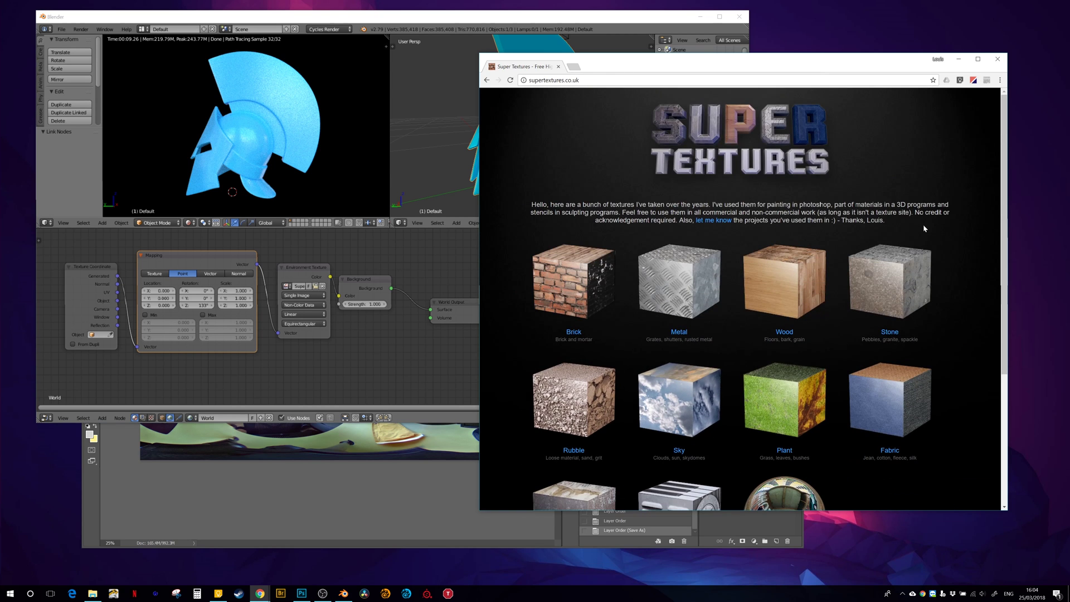